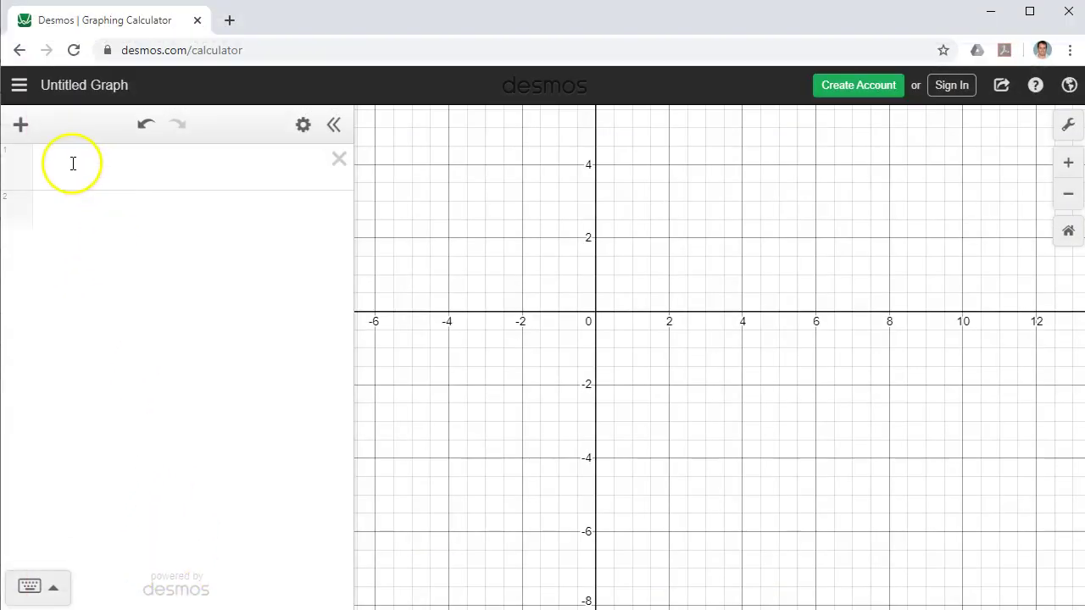
# - Graph the asymptote lines x=2 and y=1 in the first two expression rows
pyautogui.click(73, 164)
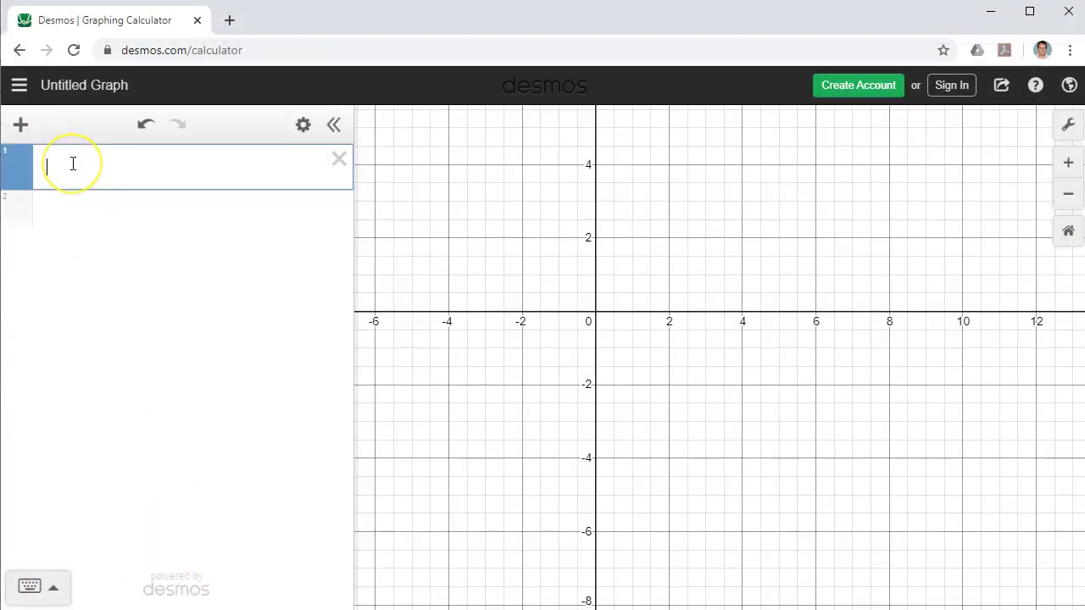
pyautogui.write('x=2')
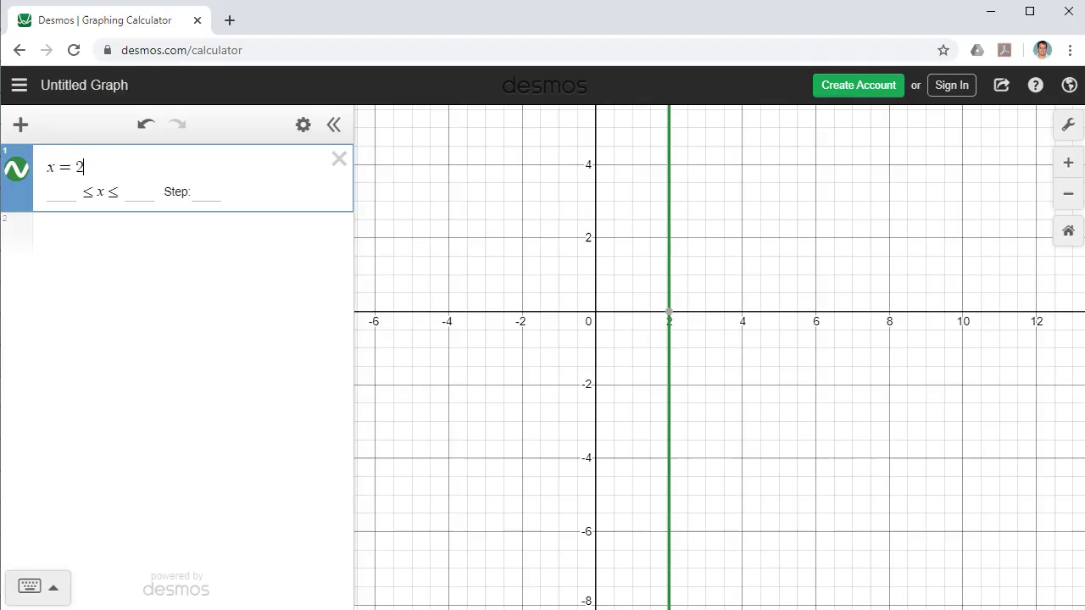
pyautogui.click(116, 409)
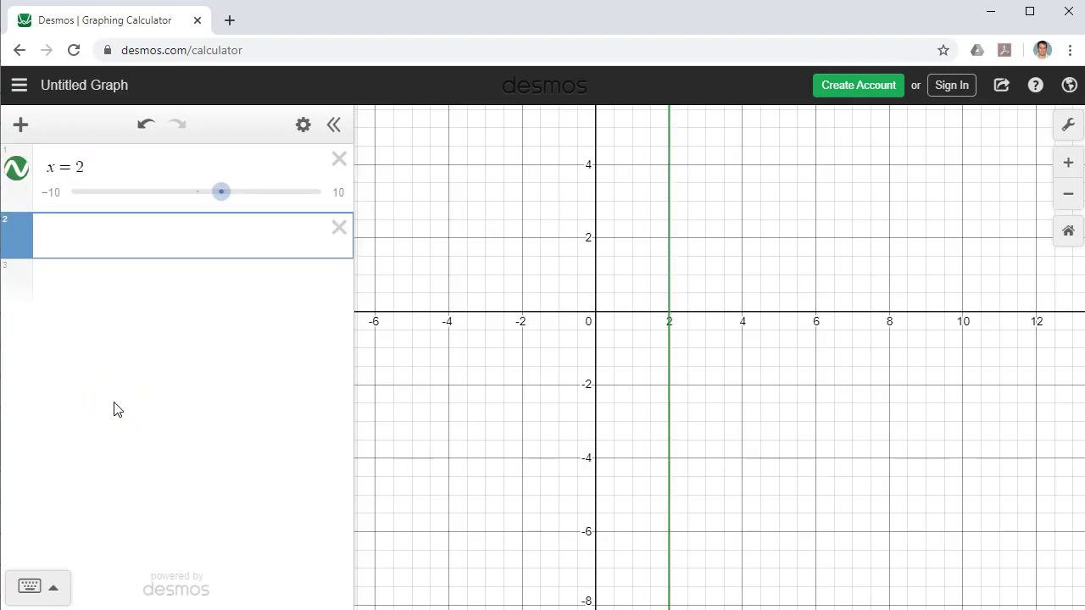
pyautogui.write('y = 1')
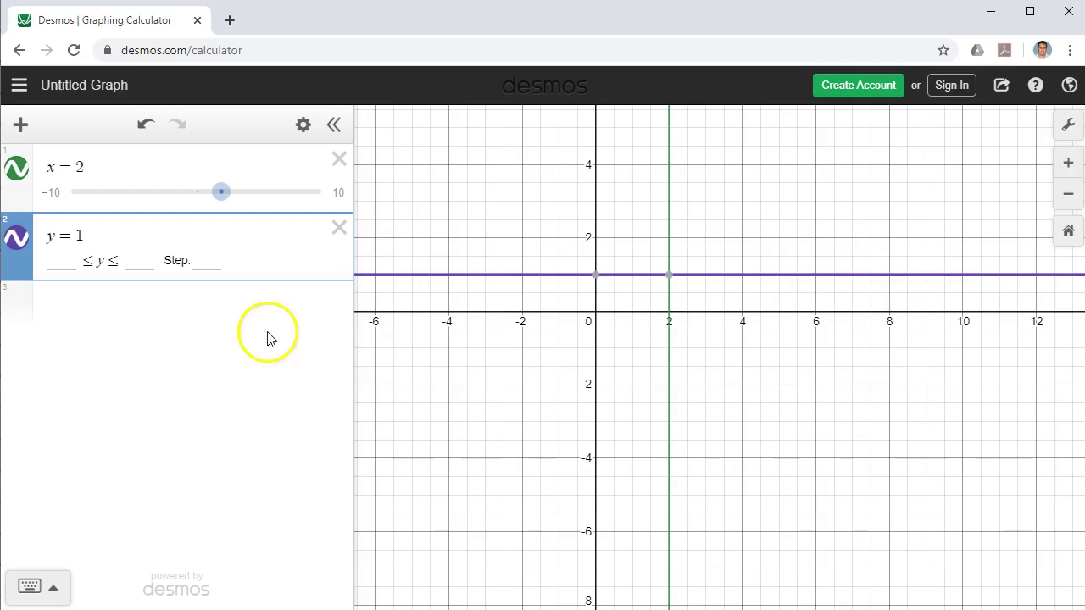
pyautogui.hotkey('ctrl', 'z')
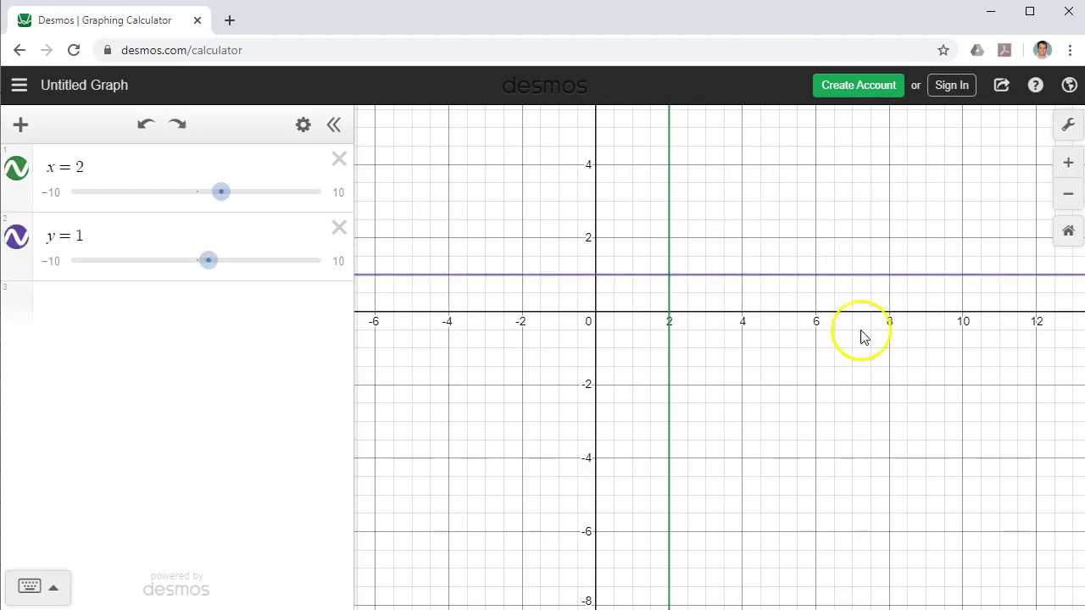
# - Turn off the background grid in Graph Settings
pyautogui.click(1069, 131)
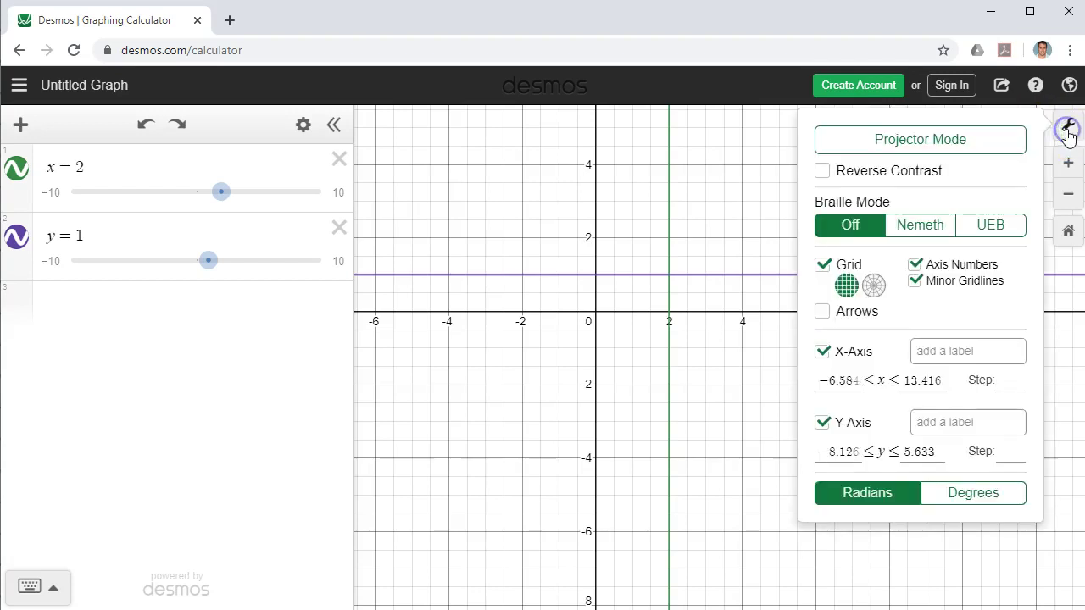
pyautogui.click(823, 266)
pyautogui.click(753, 230)
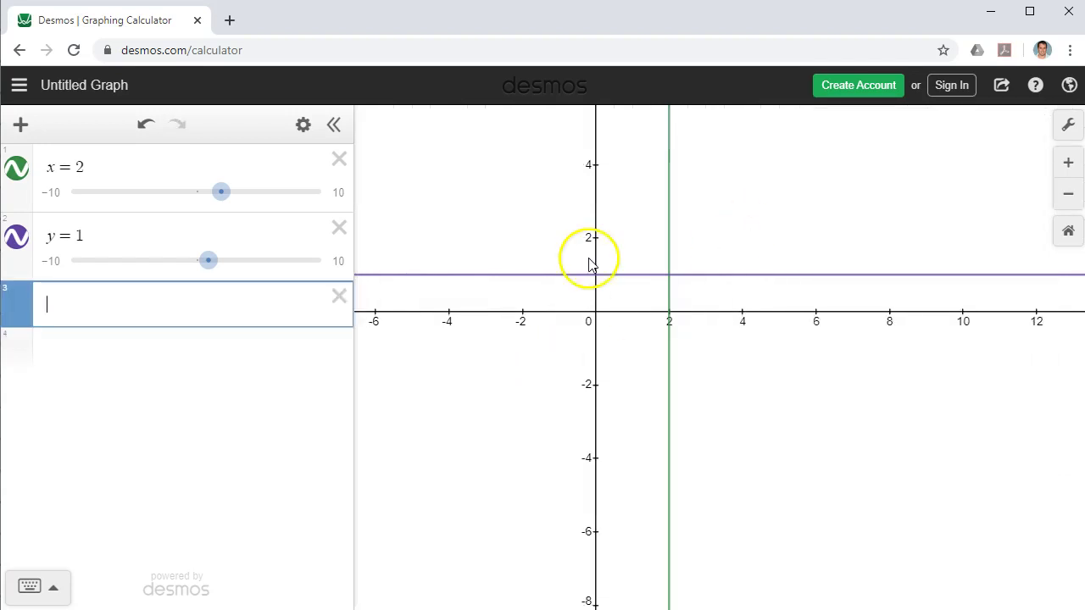
# - Plot the points (1,4), (5,0) and (3,-2), each in its own expression row
pyautogui.click(129, 307)
pyautogui.write('(')
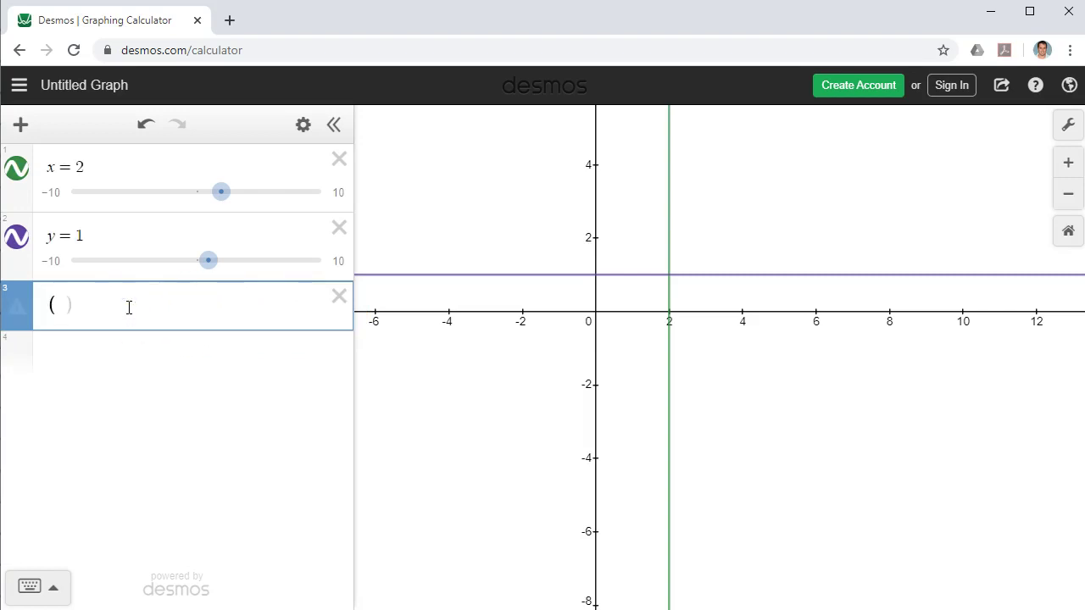
pyautogui.write('1,4')
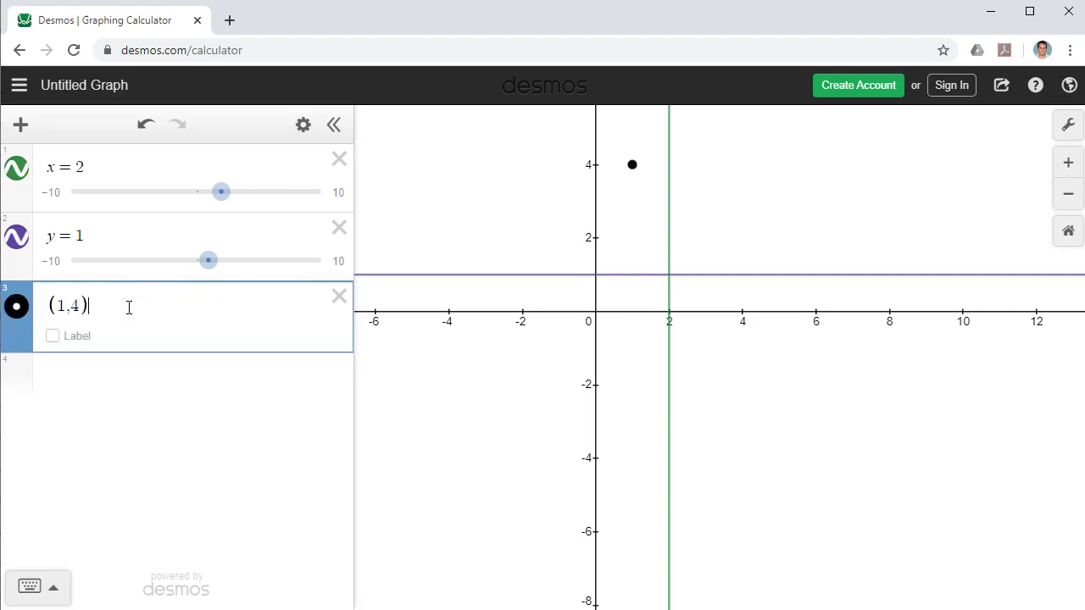
pyautogui.press('Return')
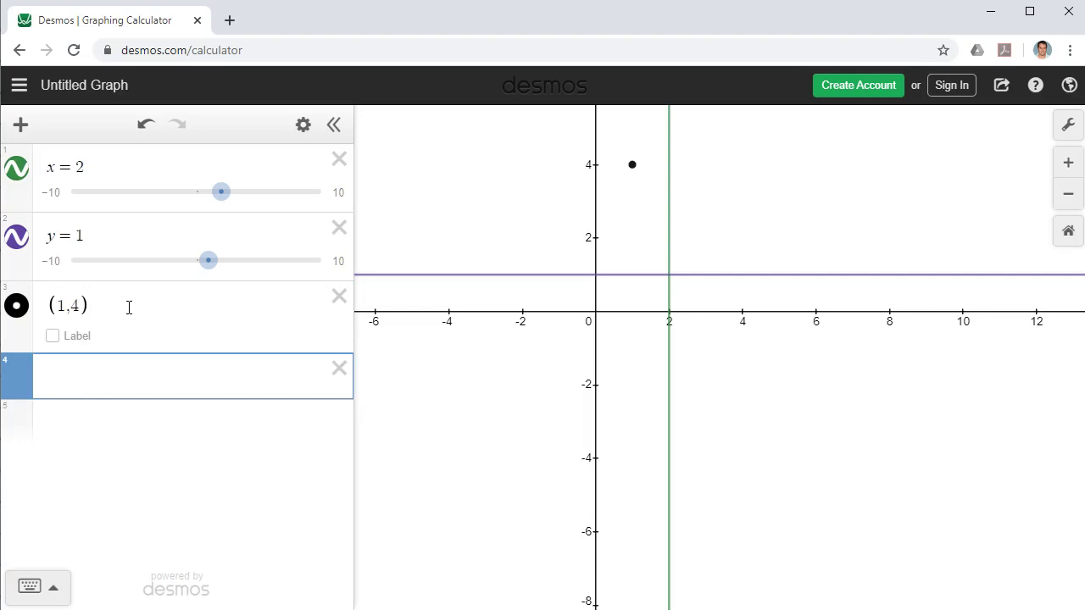
pyautogui.write('(5,0')
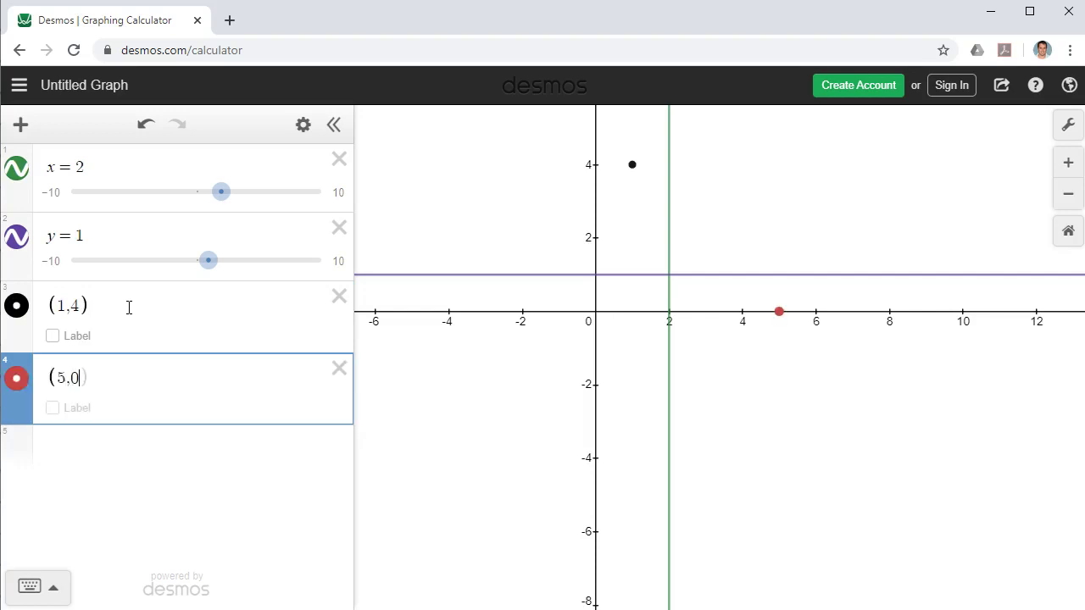
pyautogui.press('Return')
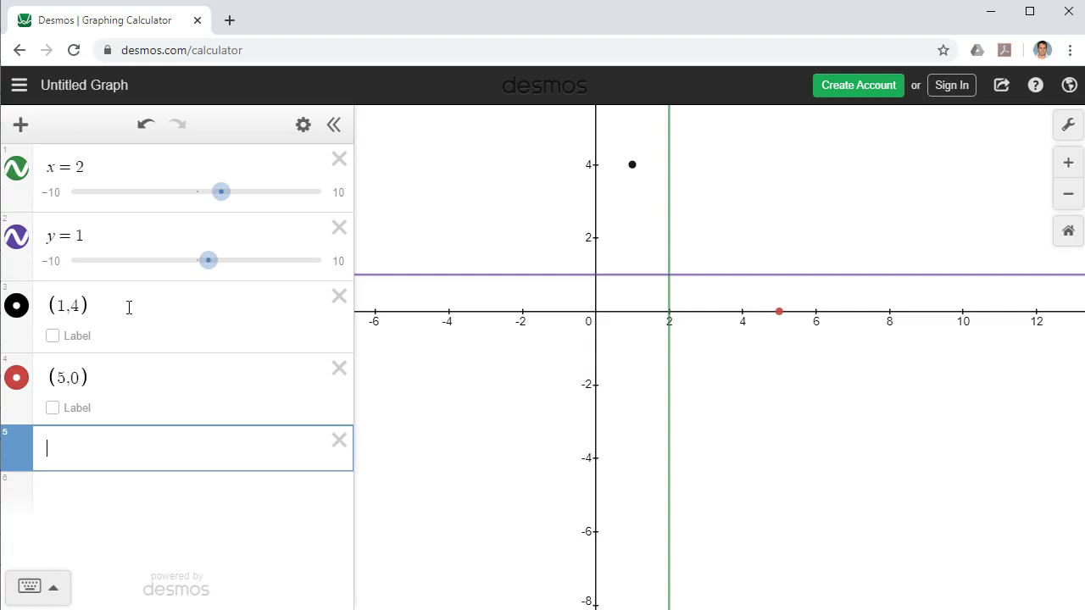
pyautogui.write('(')
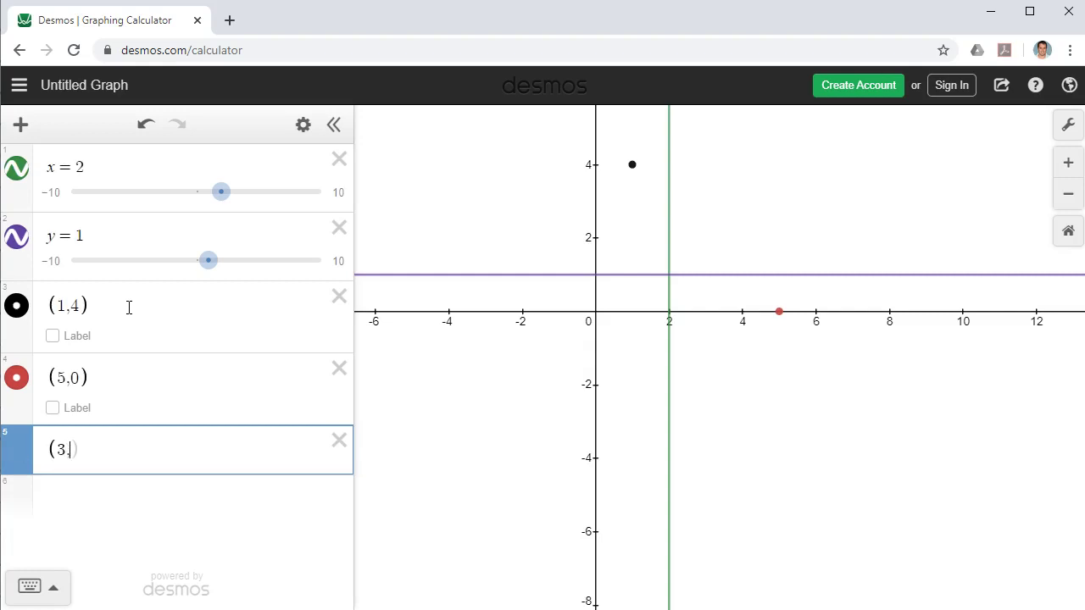
pyautogui.write('3,-2')
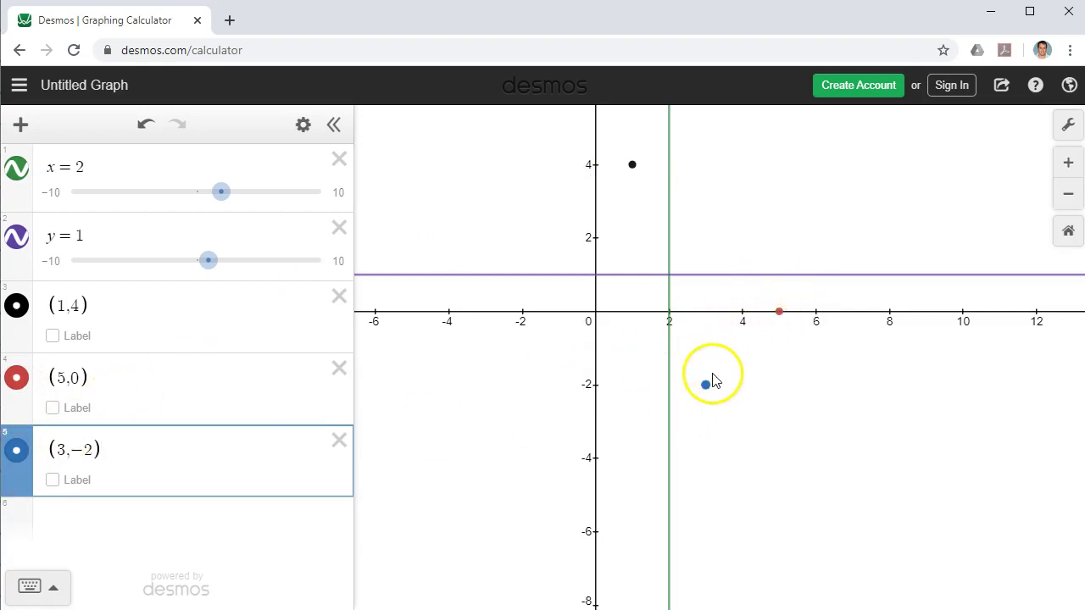
pyautogui.click(124, 452)
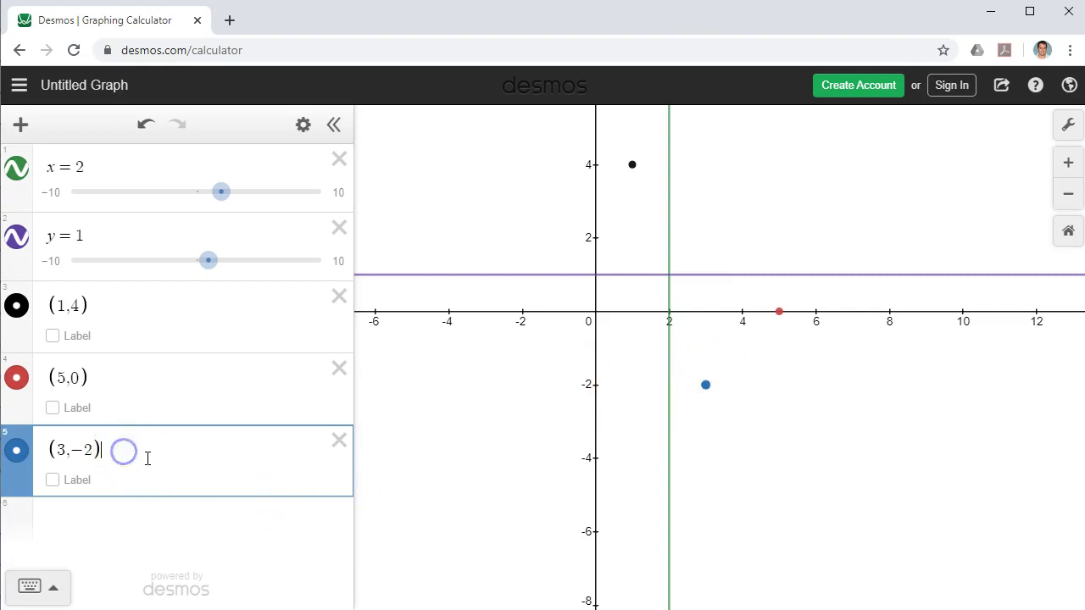
pyautogui.press('Return')
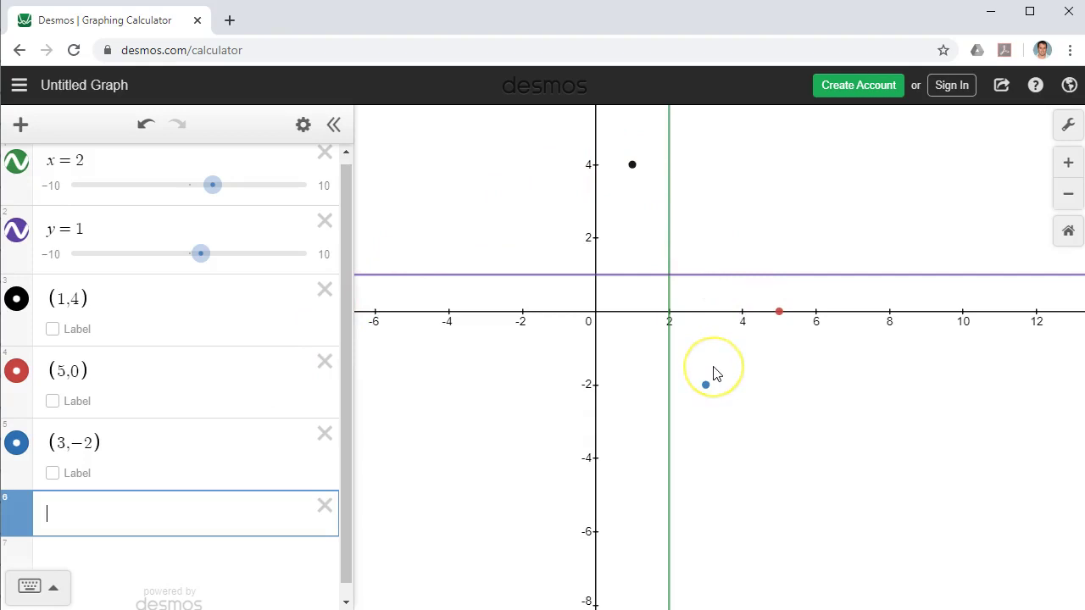
# - Enter the trial hyperbola y=2/x+1 in row 6
pyautogui.click(852, 278)
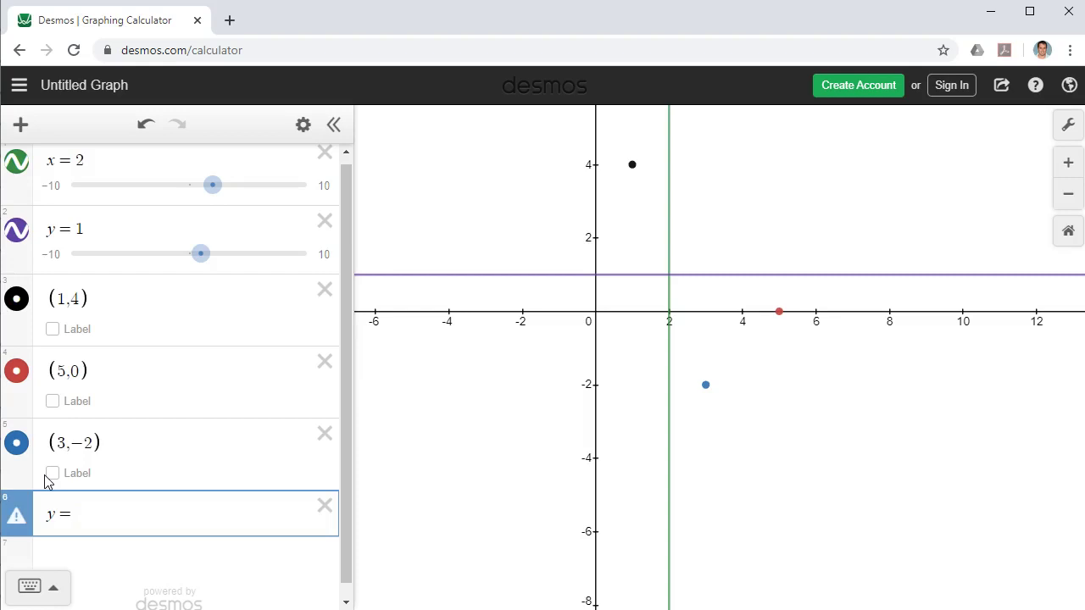
pyautogui.write('2/x+')
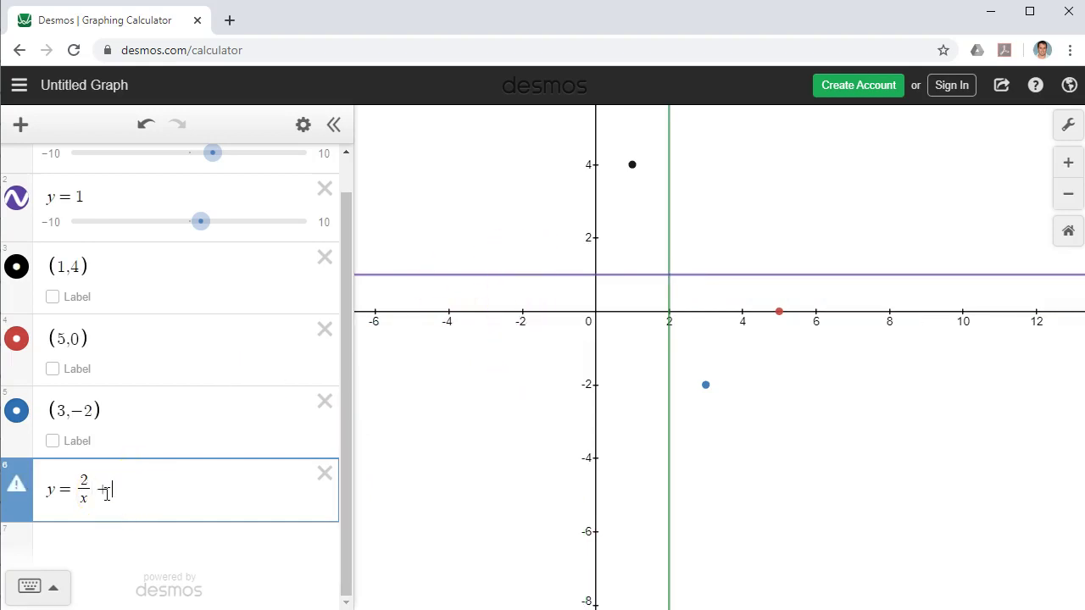
pyautogui.write('1')
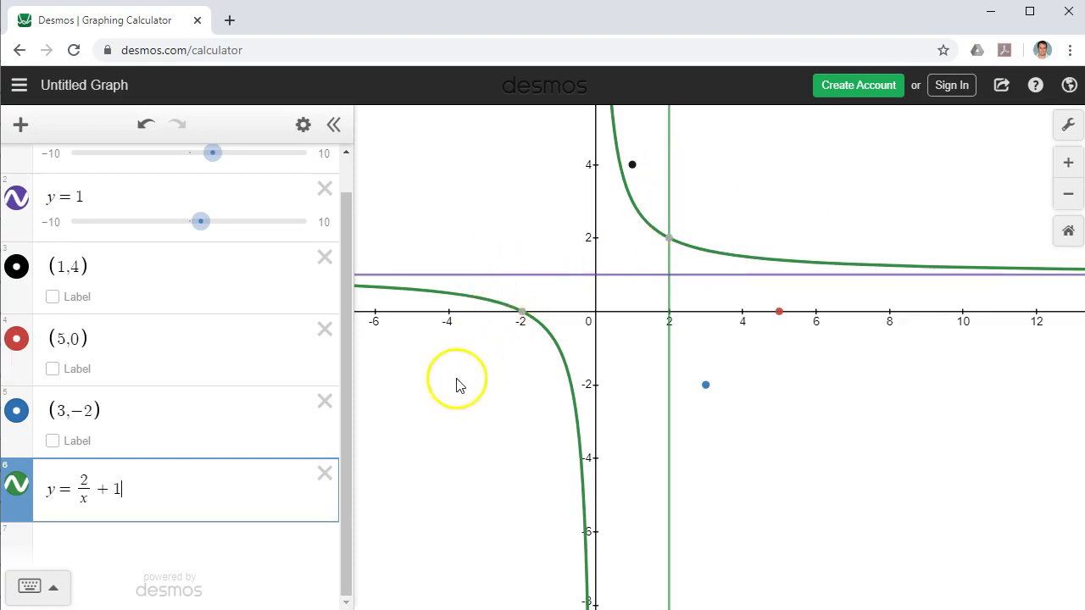
# - Replace the denominator x with x−2, making the hyperbola y=2/(x−2)+1
pyautogui.click(124, 489)
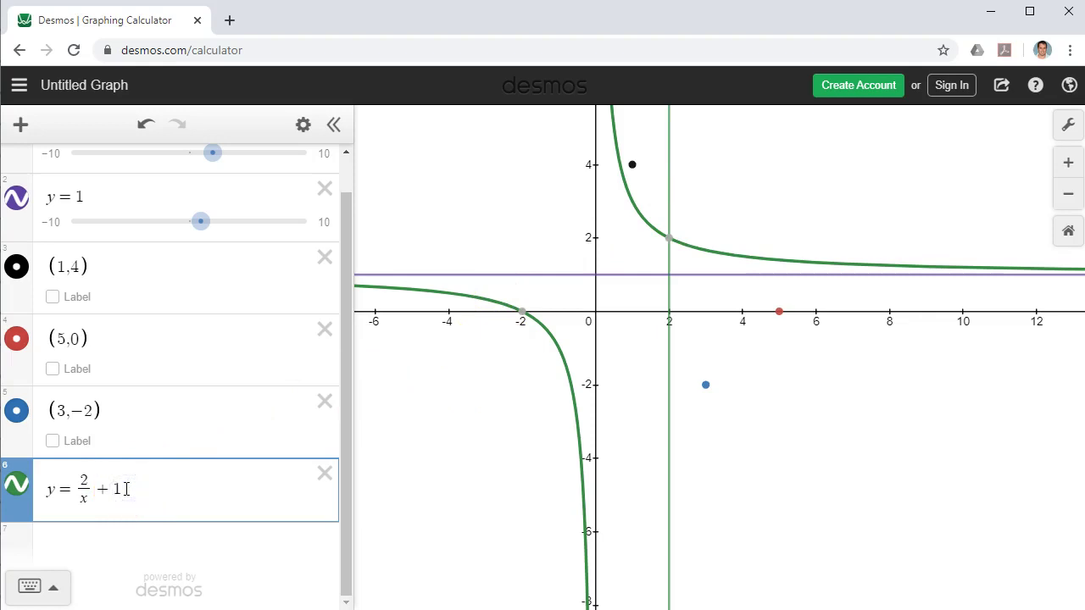
pyautogui.click(85, 500)
pyautogui.click(85, 500)
pyautogui.write('-2)')
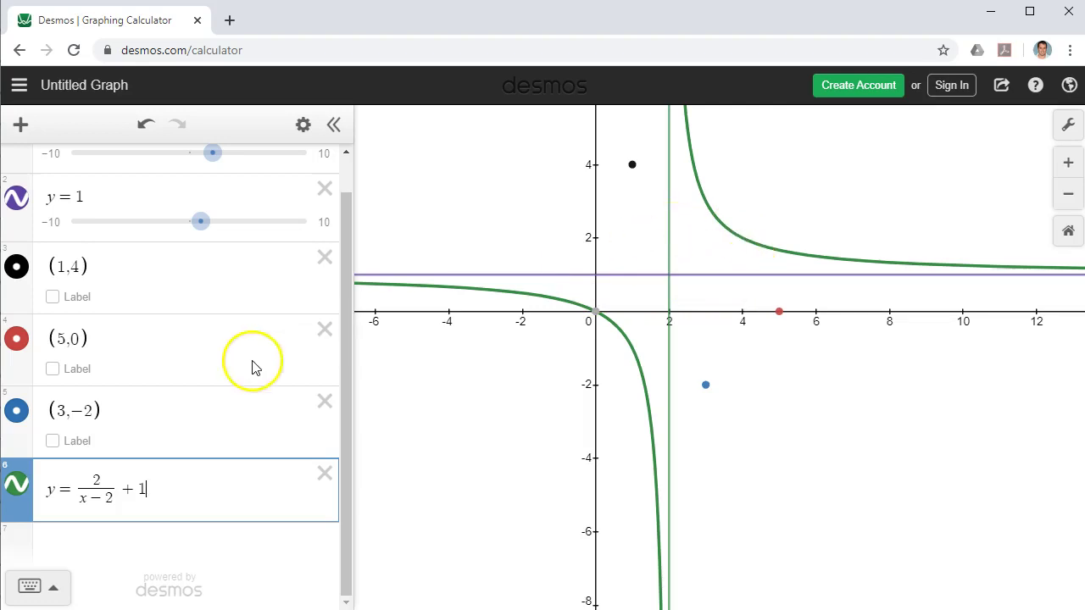
# - Change the hyperbola's numerator from 2 to −3, giving y=−3/(x−2)+1
pyautogui.click(93, 480)
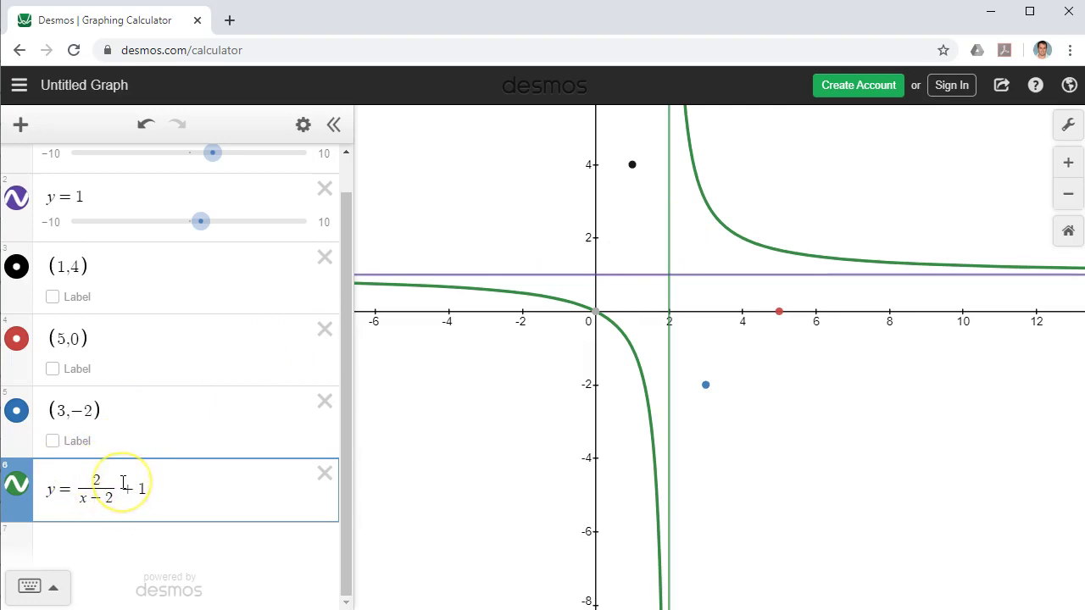
pyautogui.write('-')
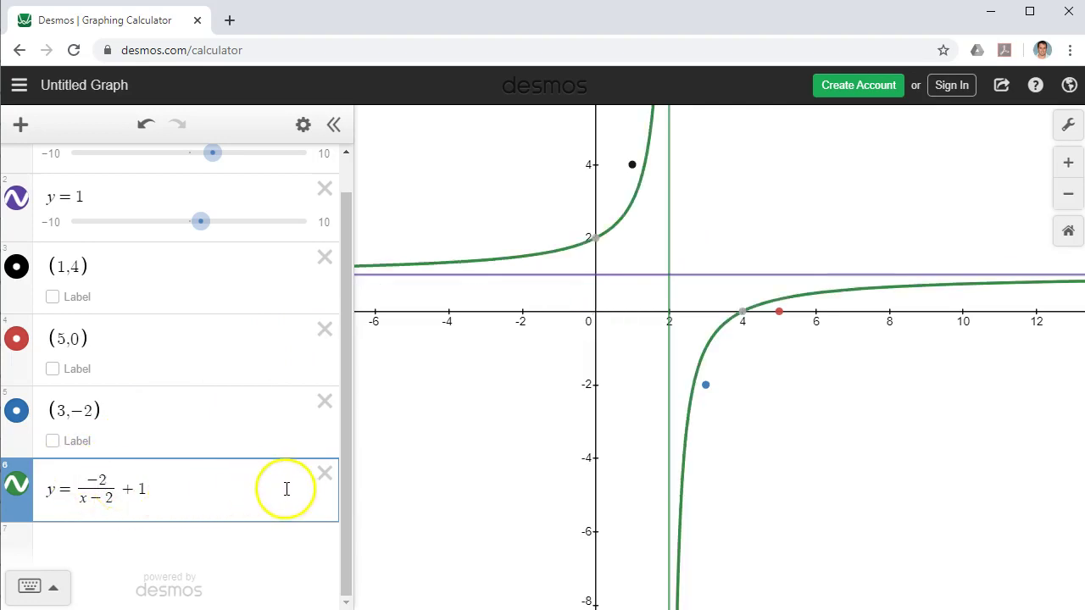
pyautogui.press('Return')
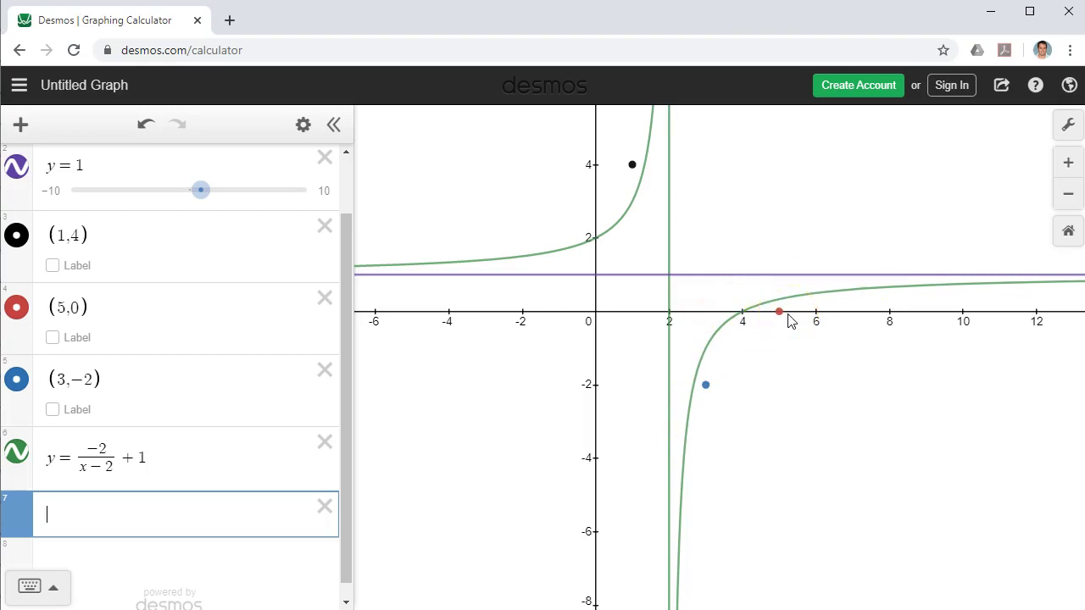
pyautogui.click(106, 448)
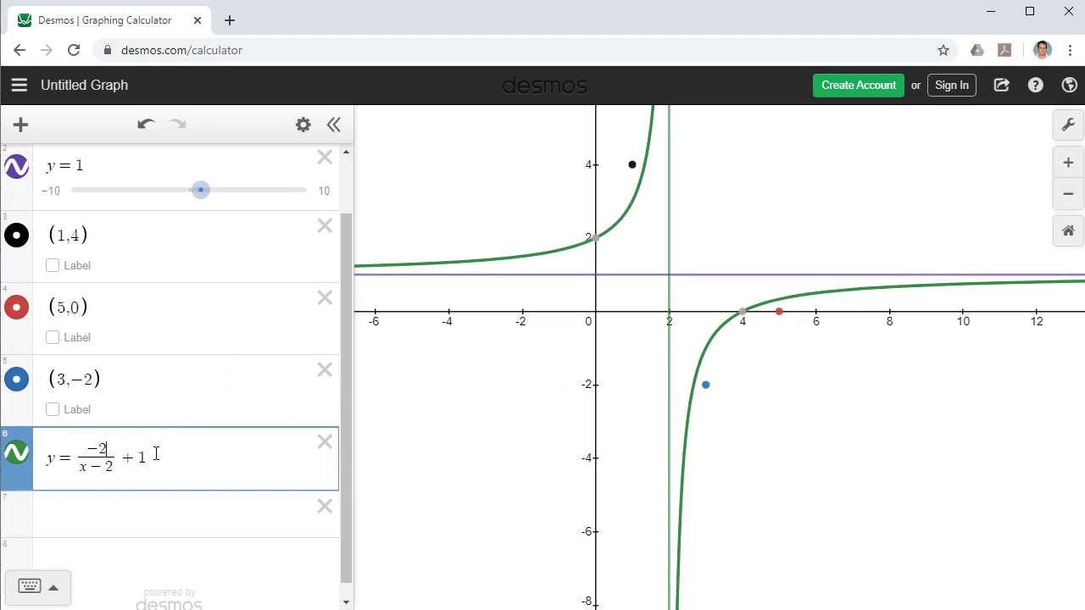
pyautogui.press('BackSpace')
pyautogui.write('3')
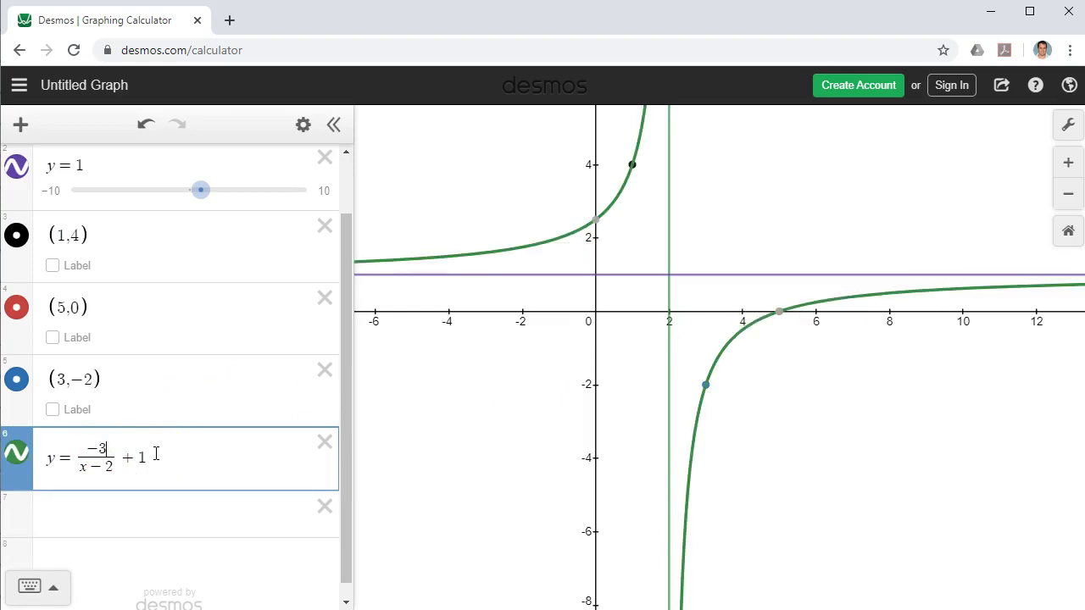